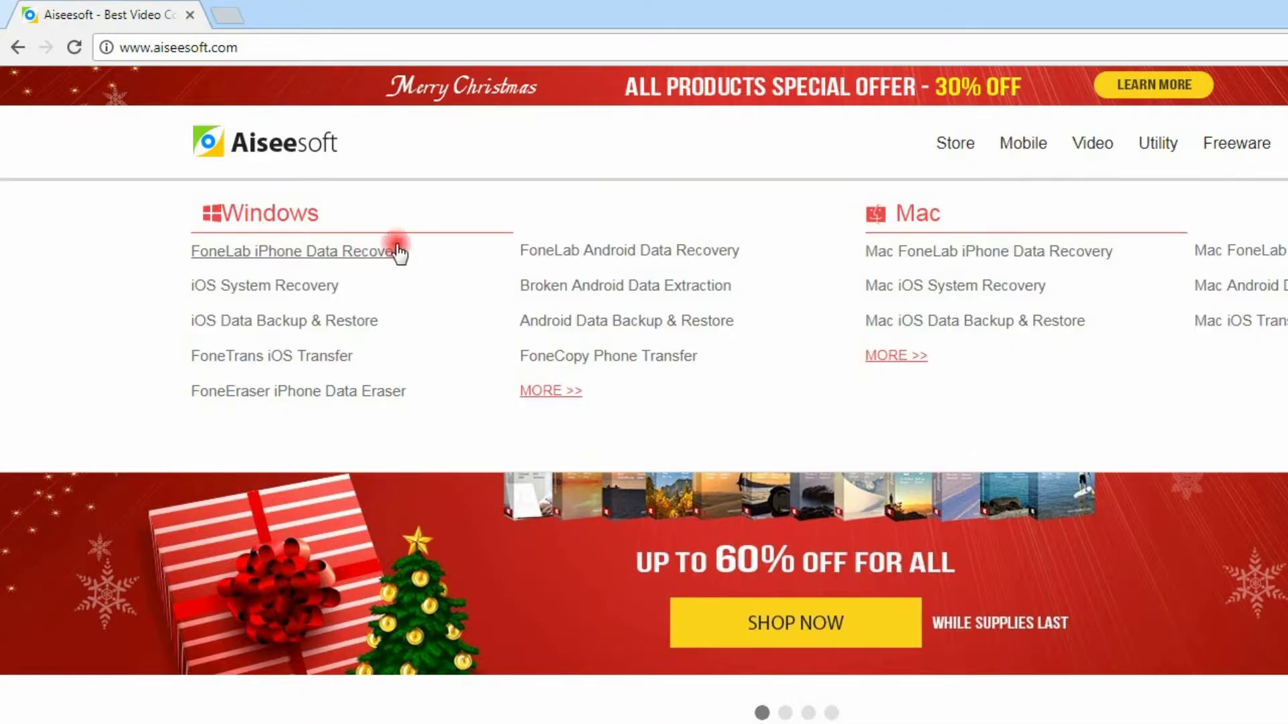
- Open the FoneLab iPhone Data Recovery product page on aiseesoft.com and select its web address
{"action": "left_click", "coordinate": [386, 251]}
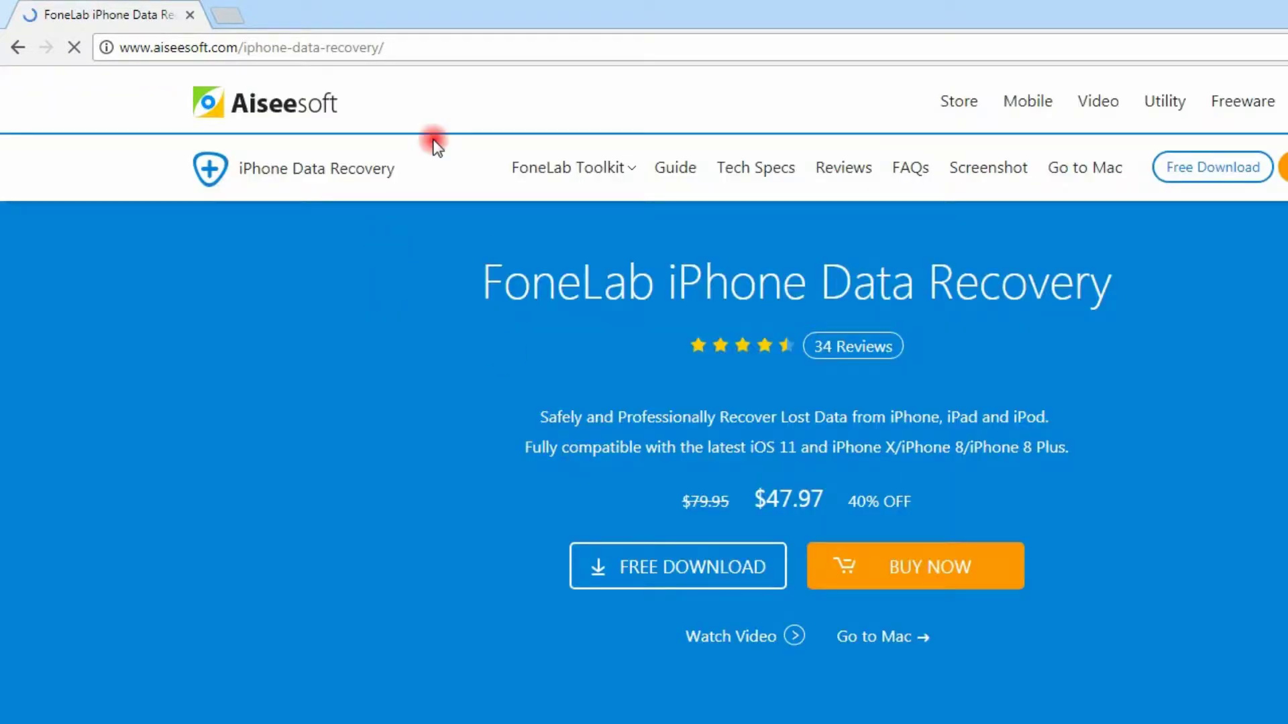
{"action": "left_click", "coordinate": [453, 52]}
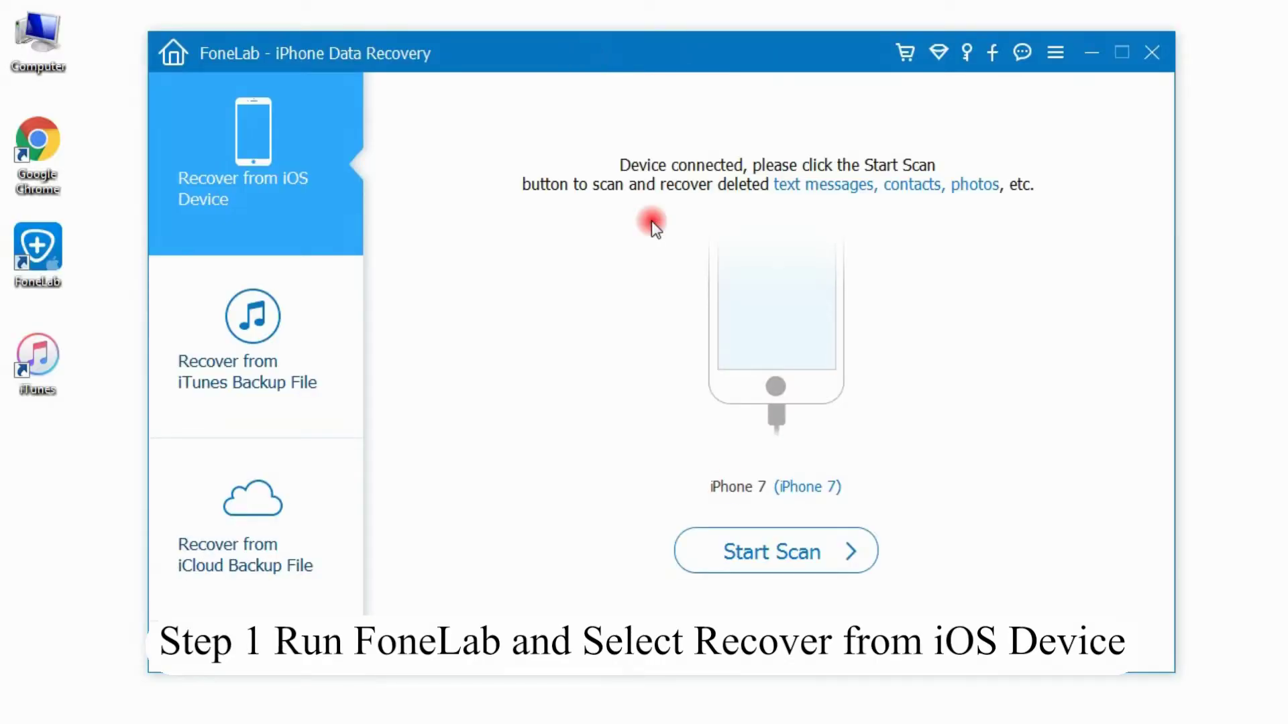
- Scan the connected iPhone 7 to list its 1326 recoverable items by category
{"action": "left_click", "coordinate": [733, 540]}
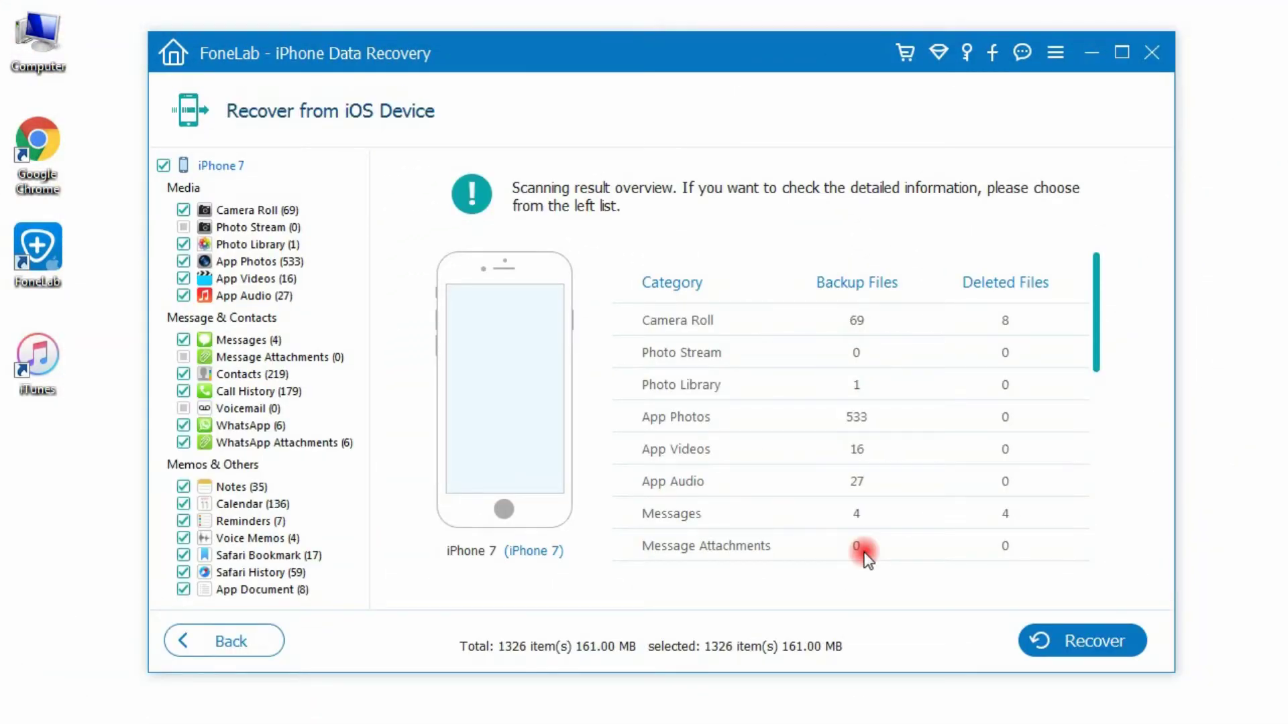
- Preview the found Messages conversations and exclude conversations 1 and 4 from recovery
{"action": "left_click", "coordinate": [230, 348]}
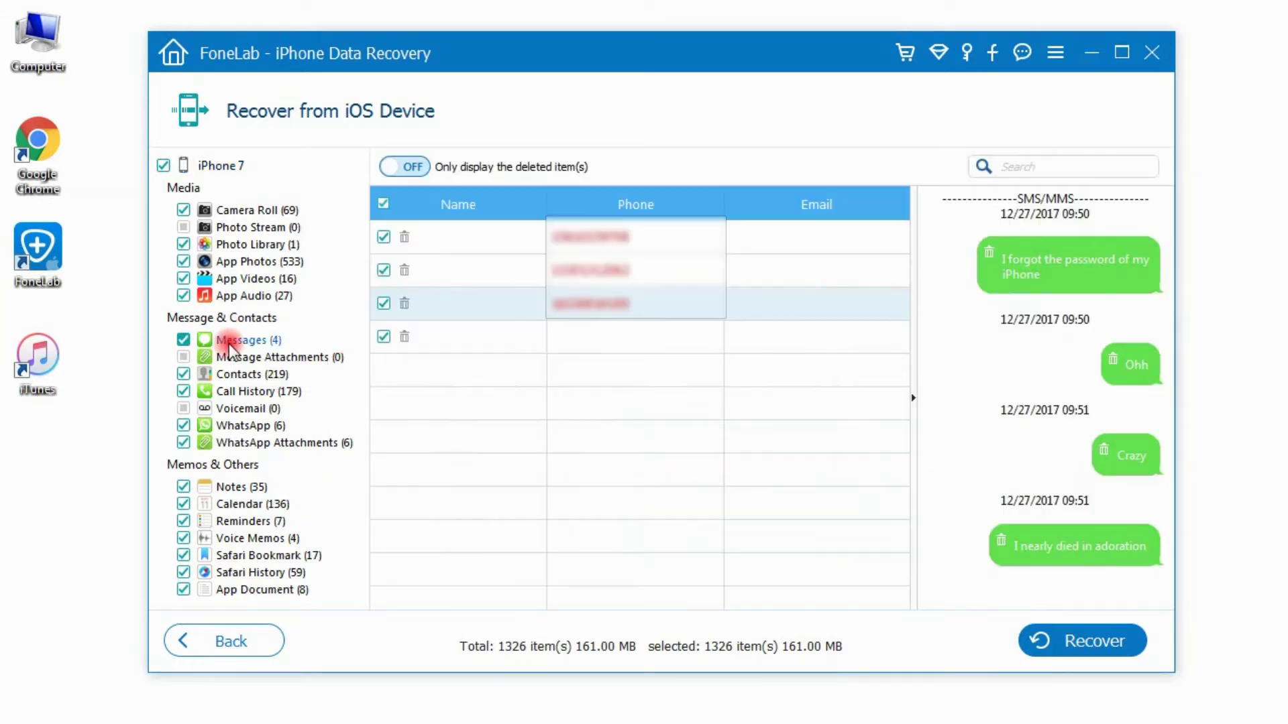
{"action": "left_click", "coordinate": [619, 268]}
{"action": "left_click", "coordinate": [613, 237]}
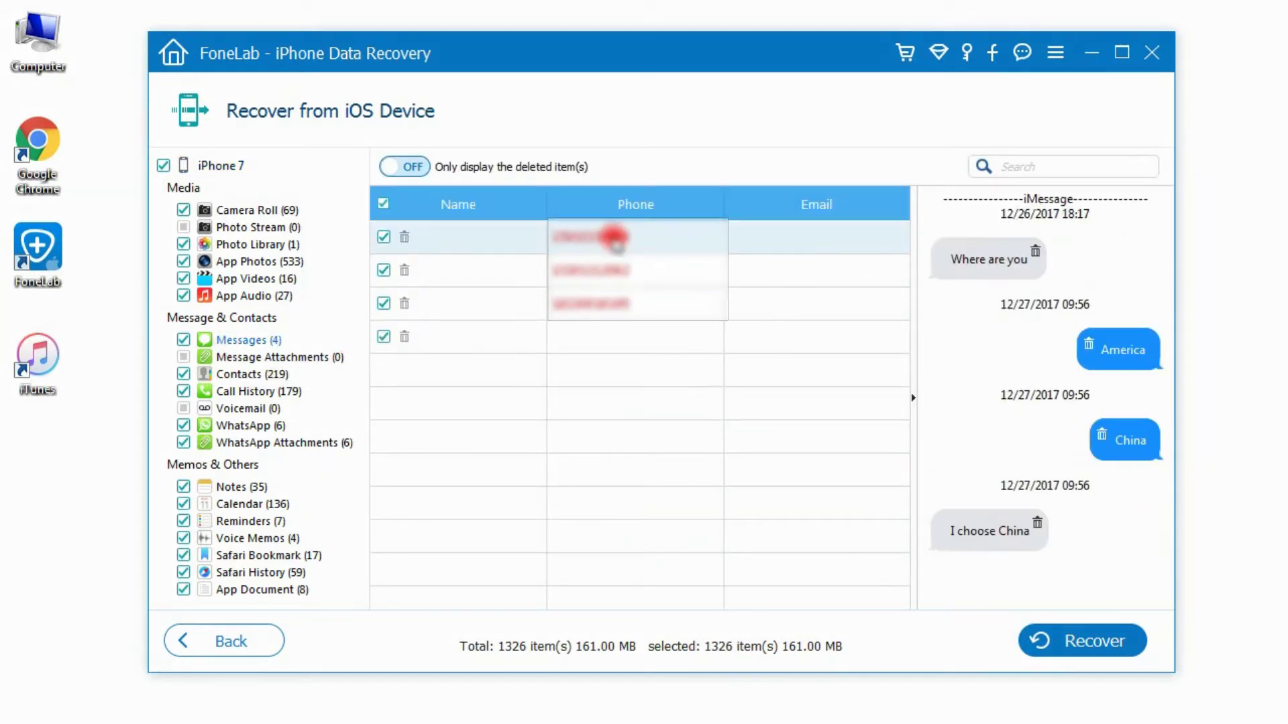
{"action": "left_click", "coordinate": [390, 242]}
{"action": "left_click", "coordinate": [571, 285]}
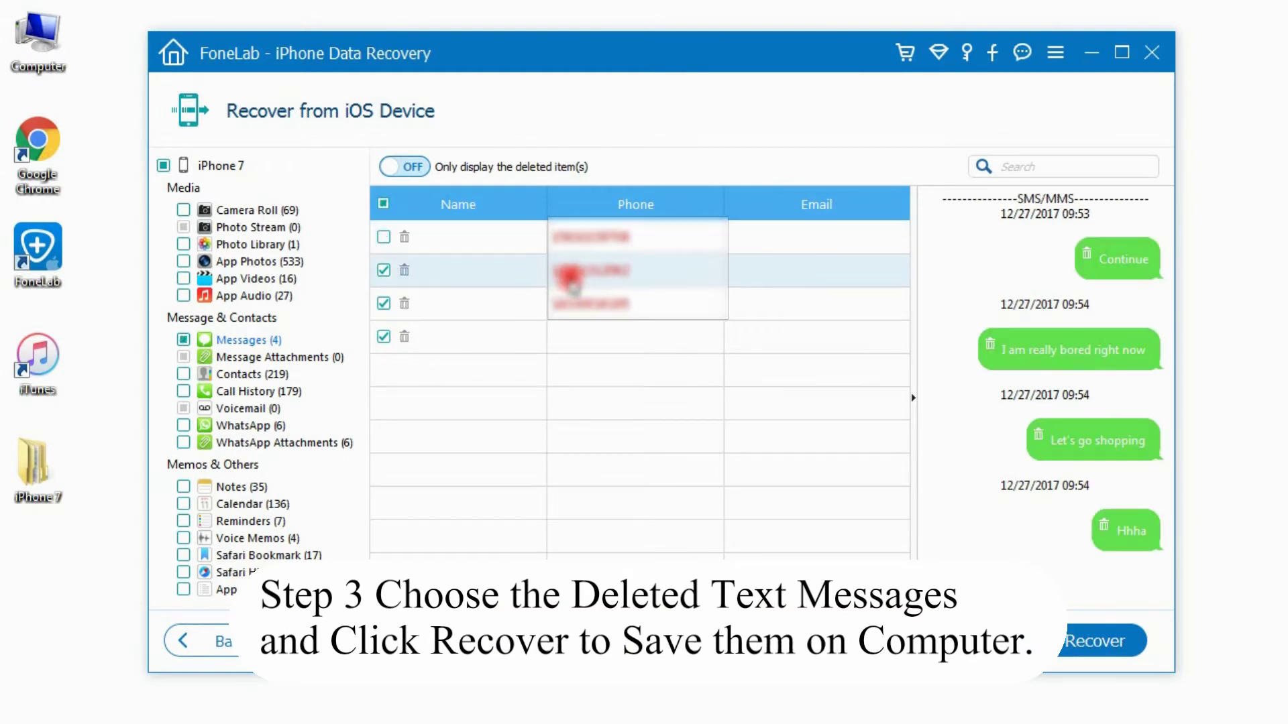
{"action": "left_click", "coordinate": [583, 282]}
{"action": "left_click", "coordinate": [589, 307]}
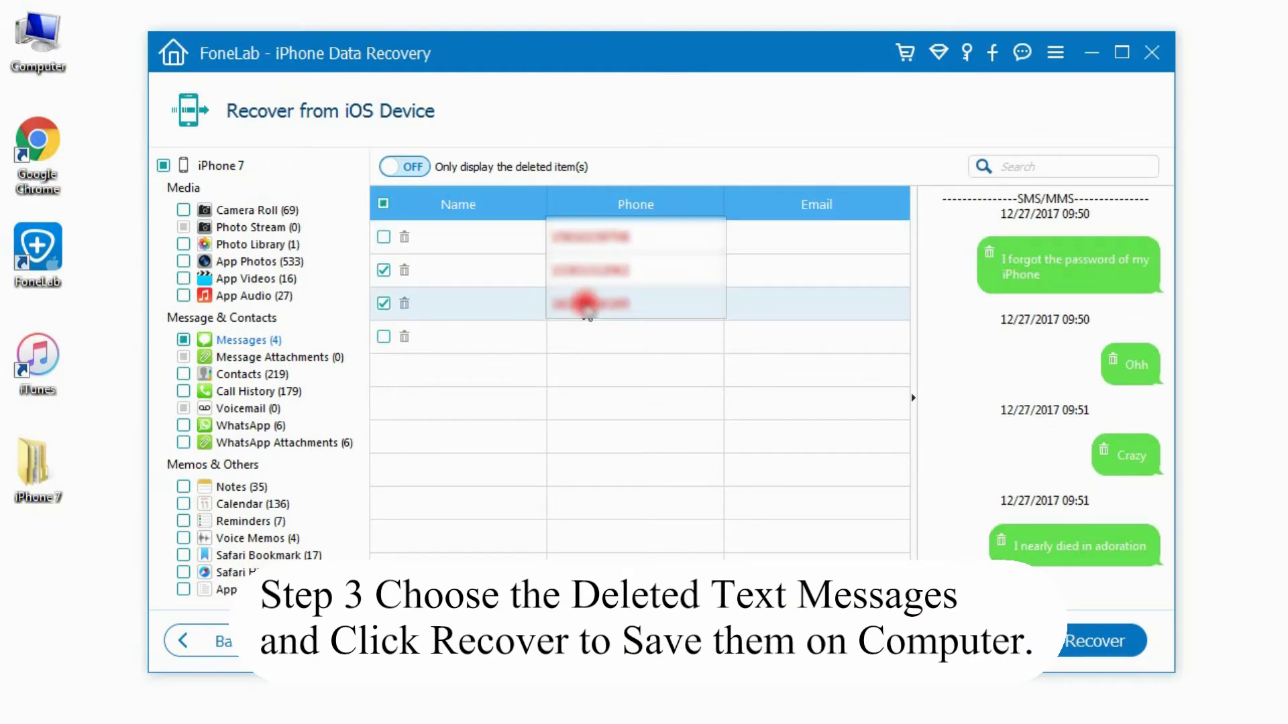
- Recover the two remaining conversations to the computer and open the Messages output folder
{"action": "left_click", "coordinate": [1076, 645]}
{"action": "left_click", "coordinate": [839, 444]}
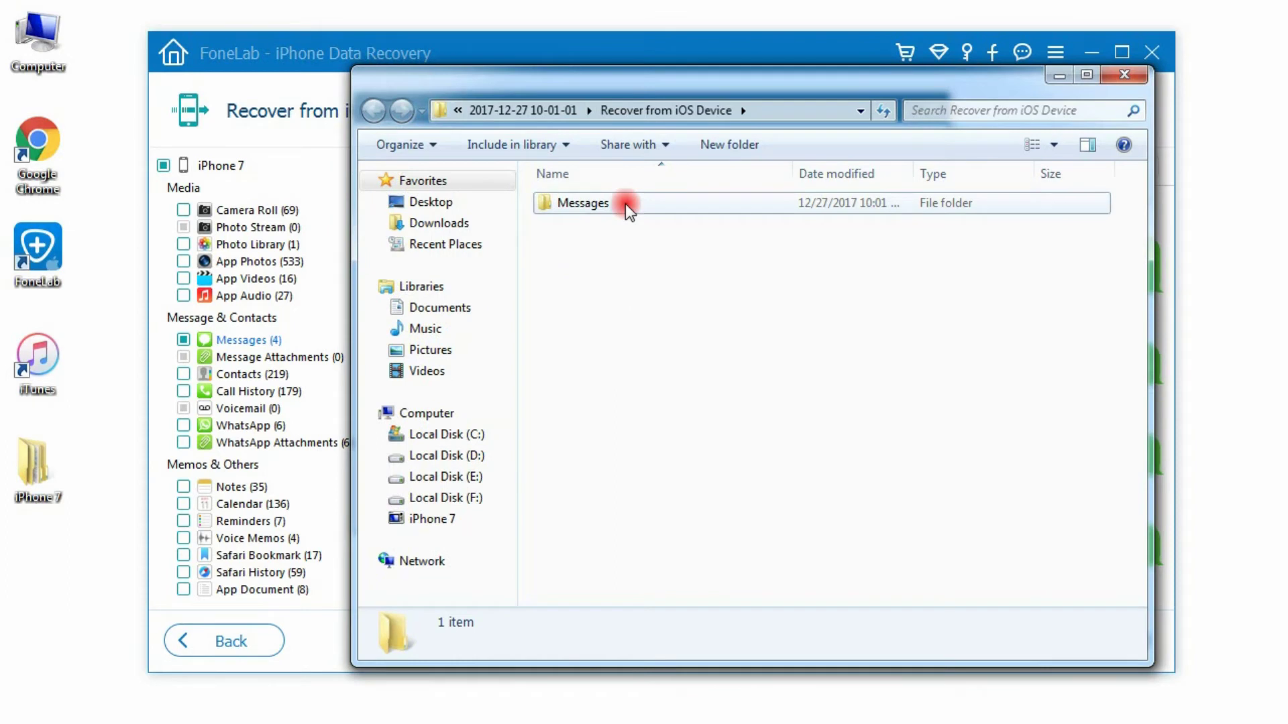
{"action": "double_click", "coordinate": [625, 204]}
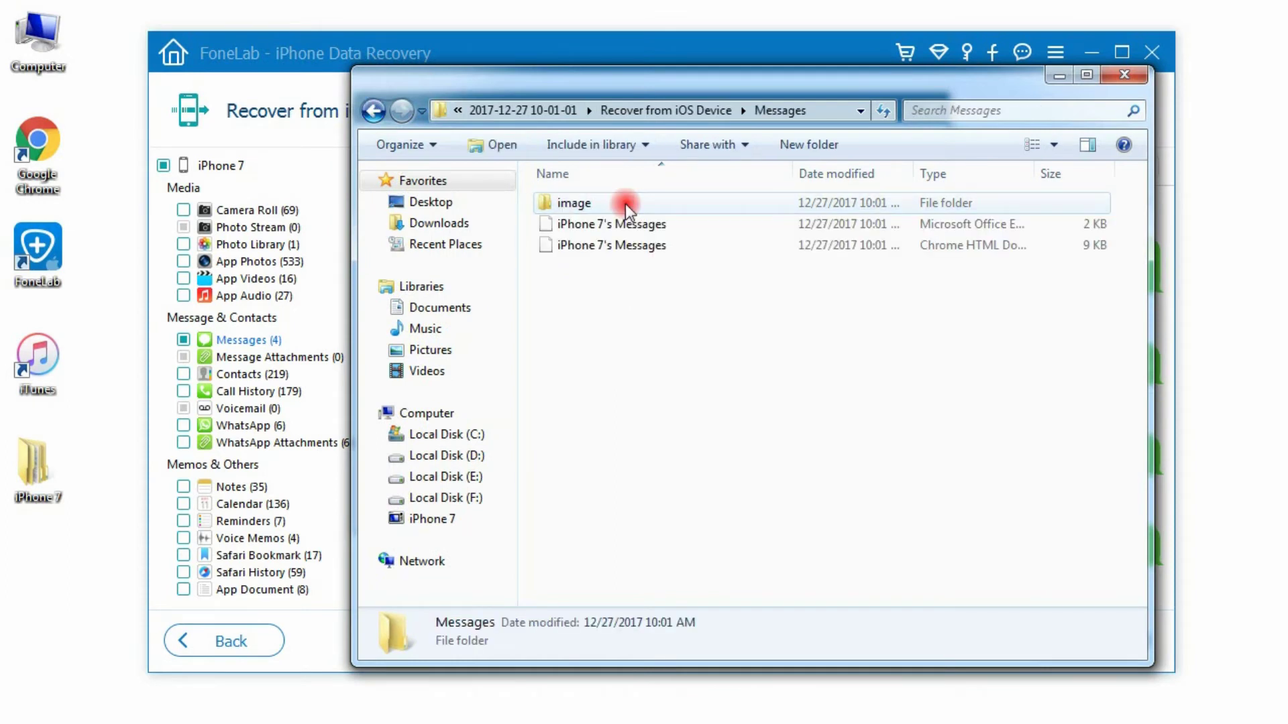
{"action": "double_click", "coordinate": [643, 246]}
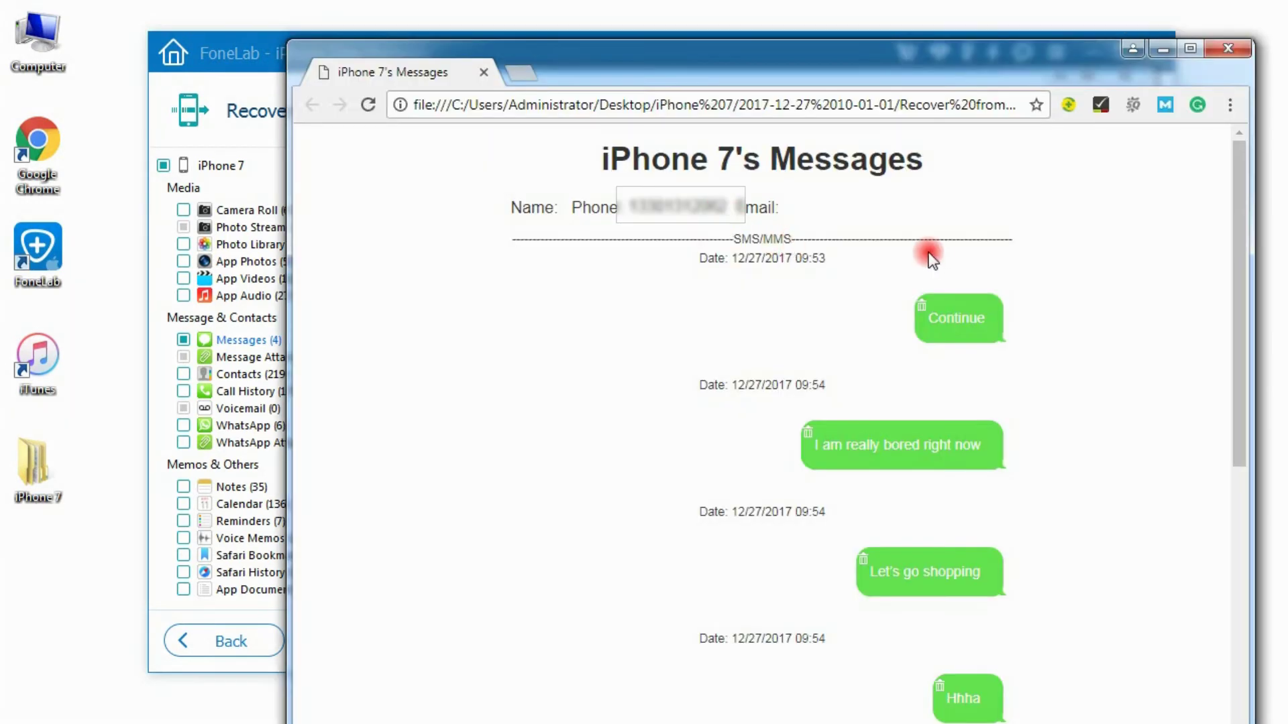